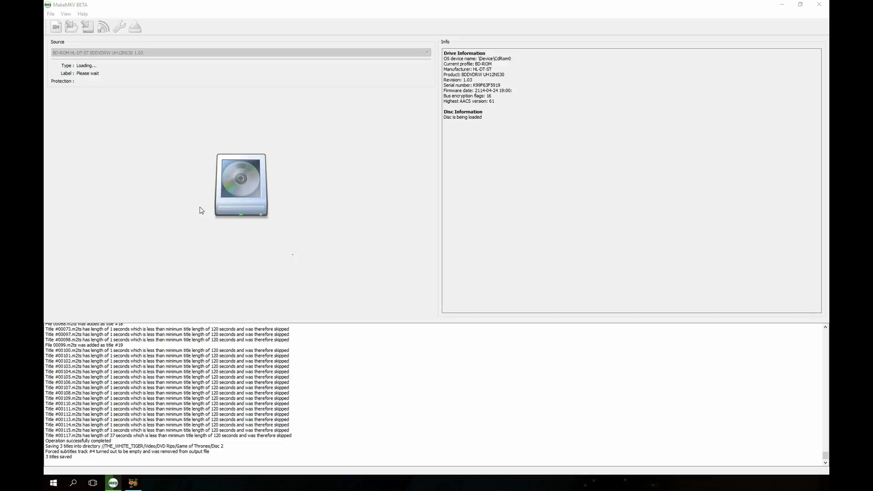
# Load the Blu-ray disc, unselect all its titles, and select only the 32-chapter, 39.9 GB title.
pyautogui.click(243, 179)
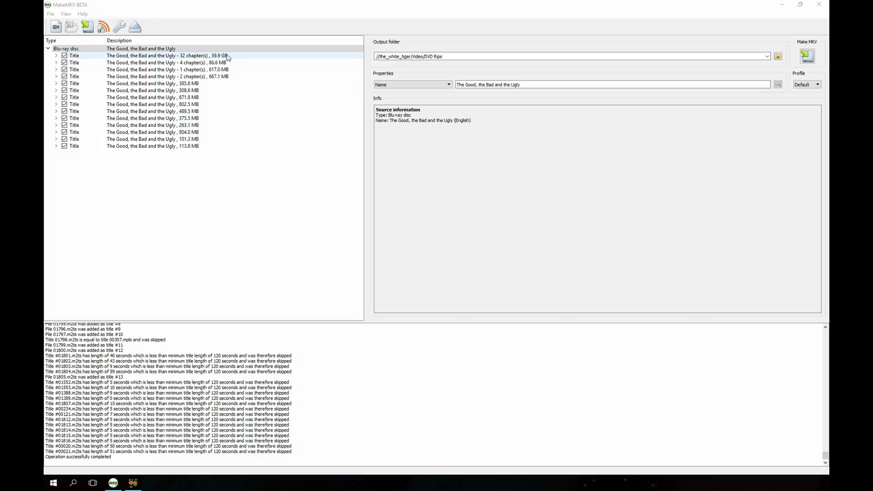
pyautogui.rightClick(153, 52)
pyautogui.click(175, 74)
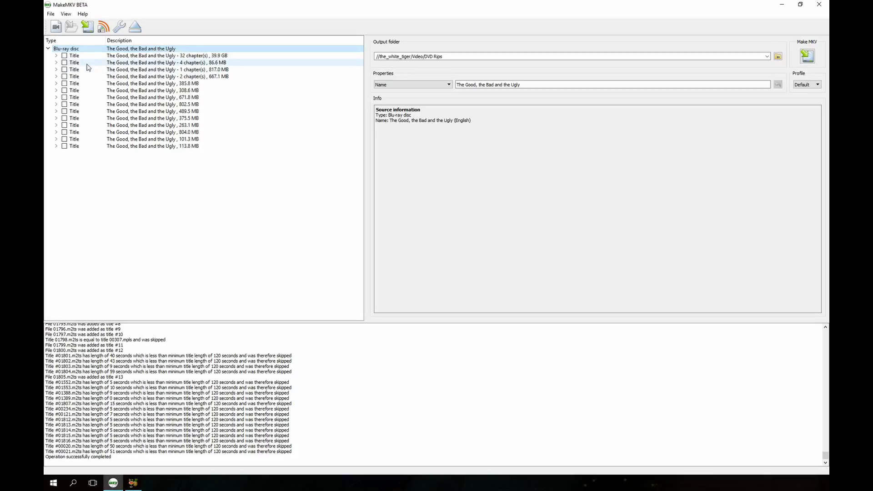
pyautogui.click(64, 55)
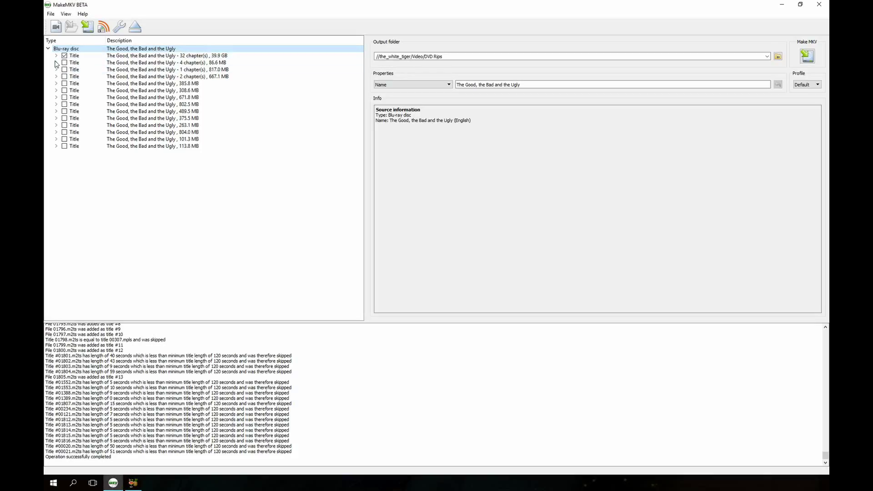
# Exclude the second and third PGS English subtitle tracks, including their forced-only versions, from the 39.9 GB title.
pyautogui.click(56, 55)
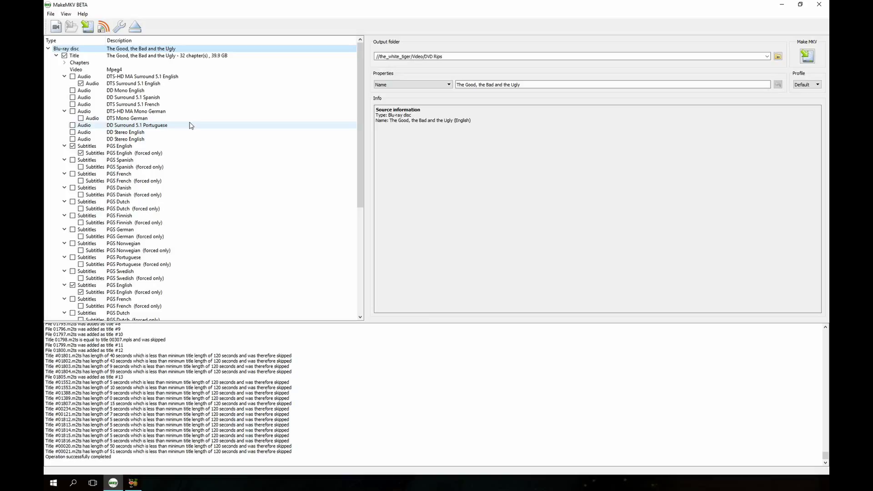
pyautogui.scroll(-5, 166, 134)
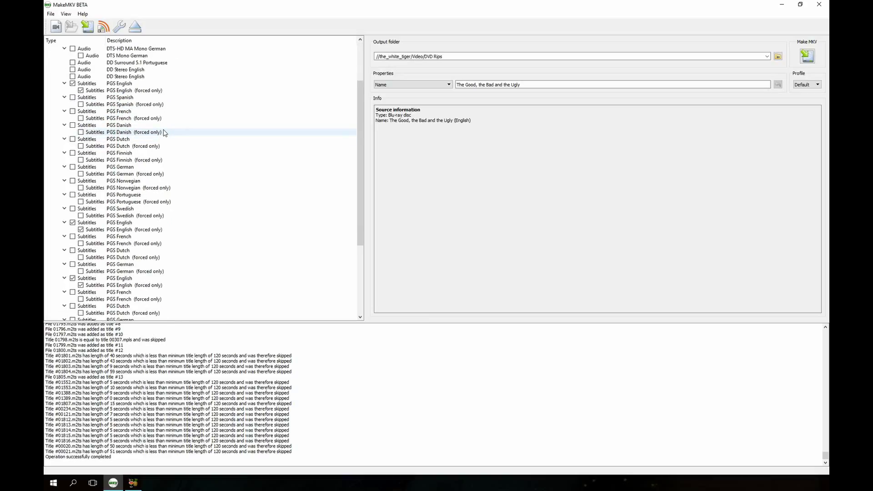
pyautogui.scroll(3, 154, 177)
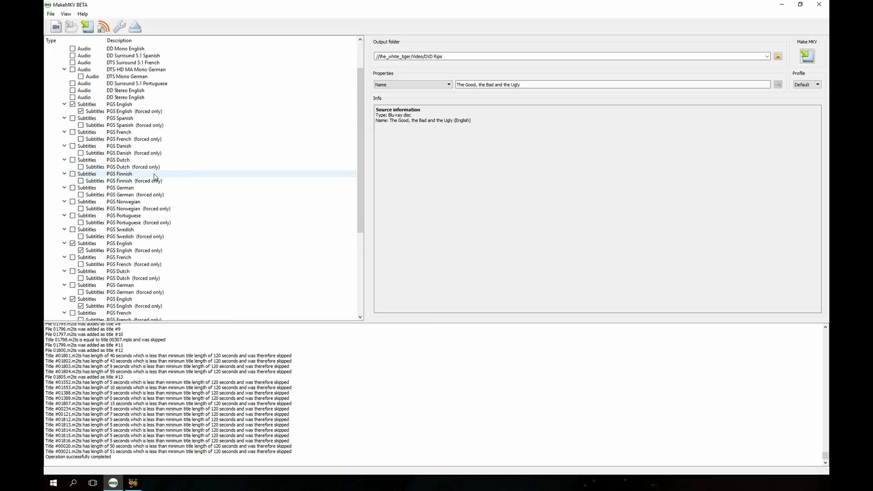
pyautogui.scroll(-2, 155, 176)
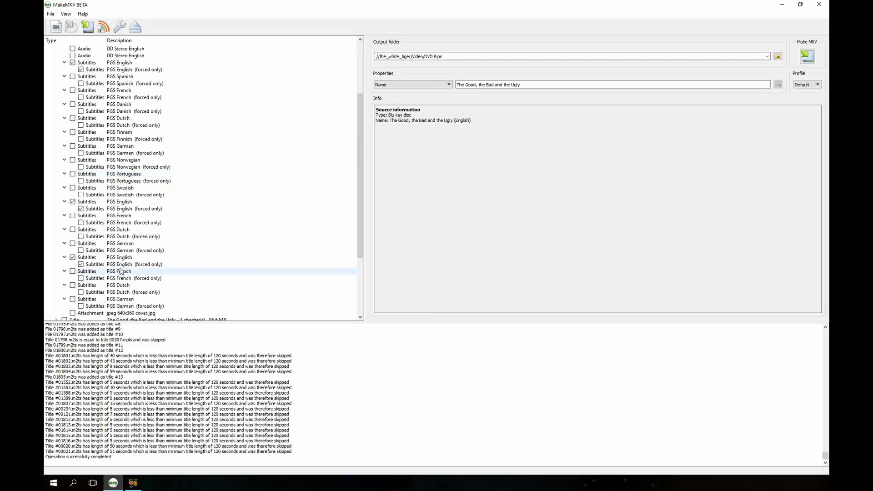
pyautogui.click(81, 264)
pyautogui.click(73, 257)
pyautogui.click(81, 209)
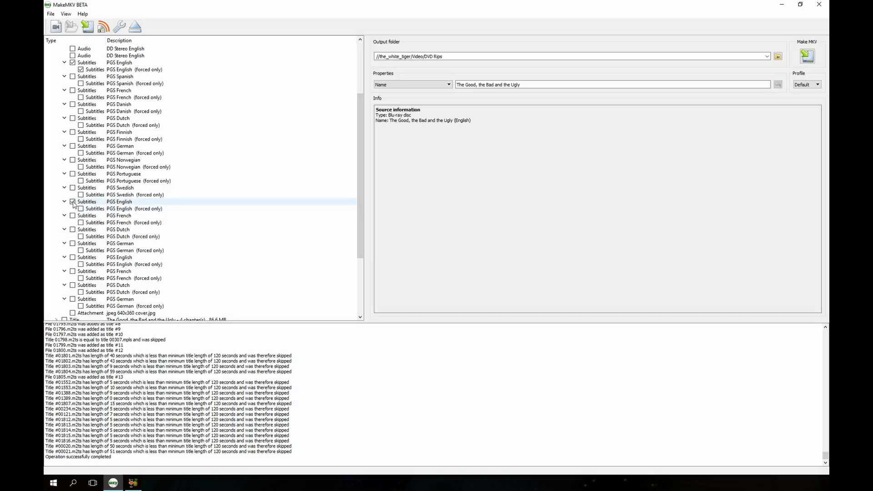
pyautogui.click(72, 201)
pyautogui.scroll(4, 209, 228)
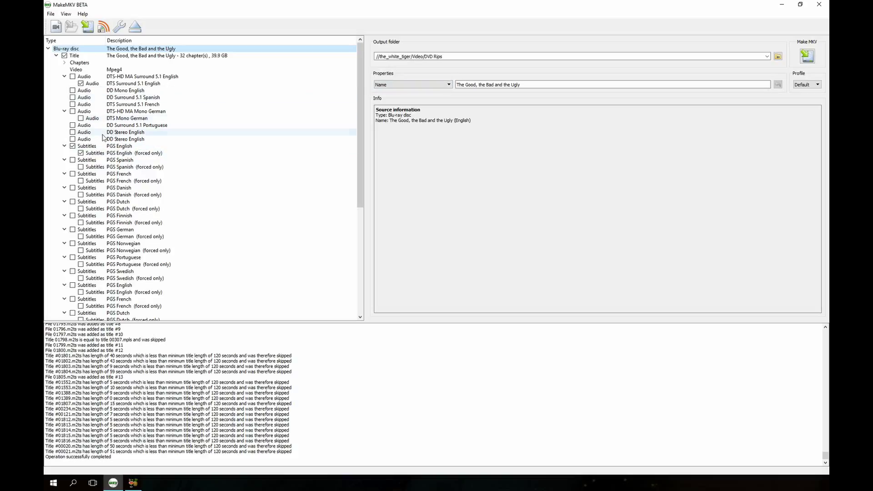
pyautogui.click(56, 56)
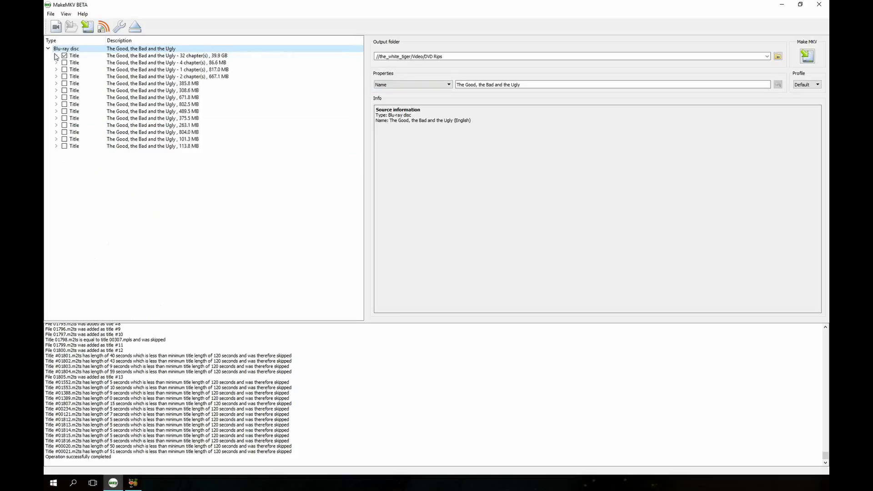
# Save the selected title as MKV to \\THE_WHITE_TIGER\Video\DVD Rips\Test and dismiss the completion notice.
pyautogui.tripleClick(485, 56)
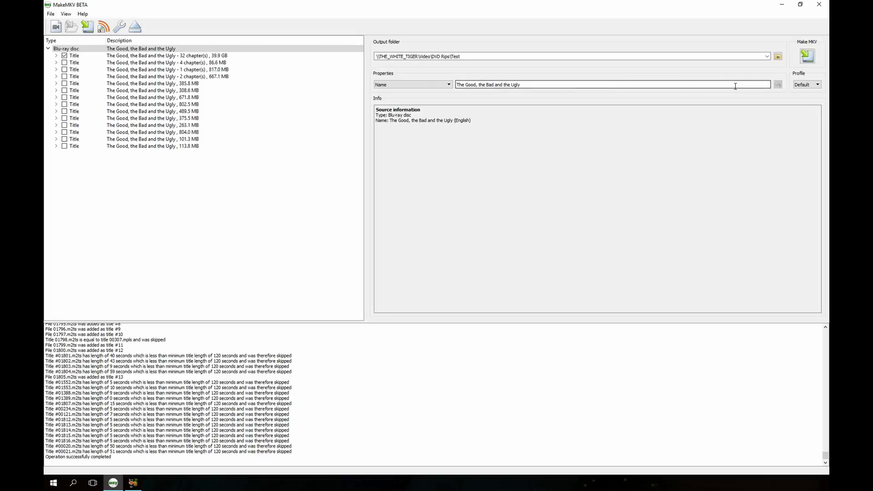
pyautogui.click(806, 56)
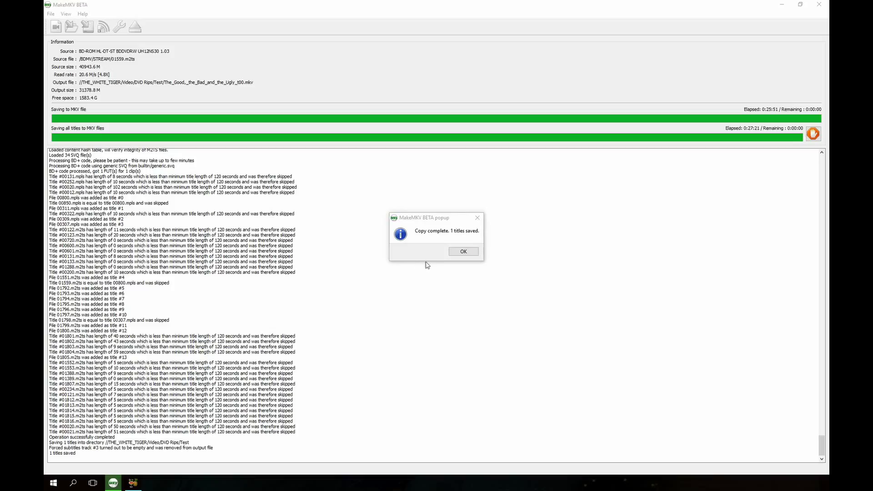
pyautogui.click(442, 221)
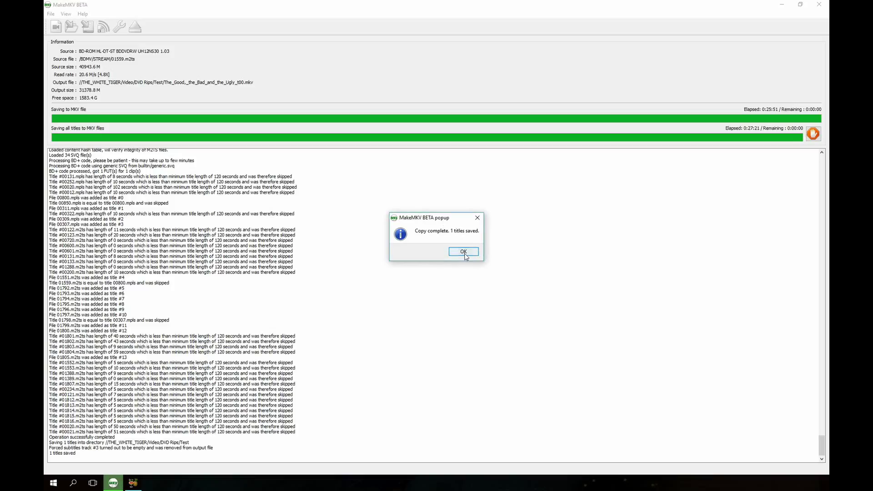
pyautogui.click(463, 252)
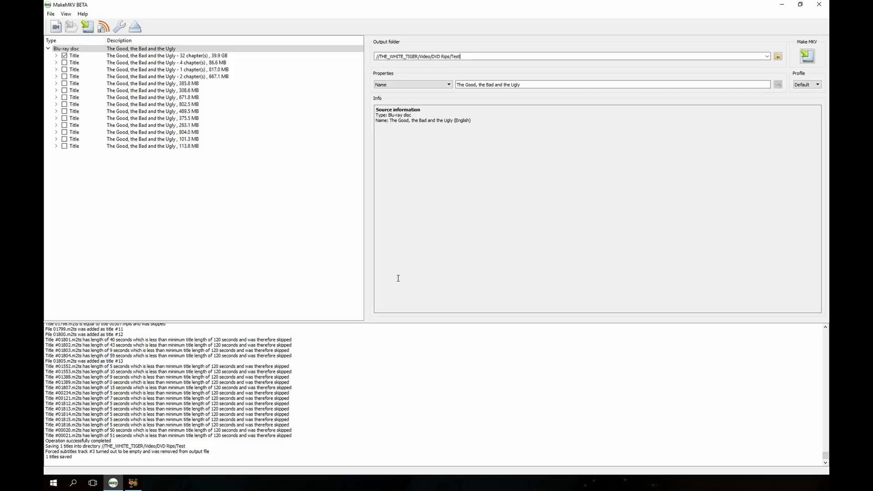
# Switch to HandBrake and open The_Good,_the_Bad_and_the_Ugly_t00 from \\THE_WHITE_TIGER\Video\DVD Rips\Test as the source video.
pyautogui.click(133, 483)
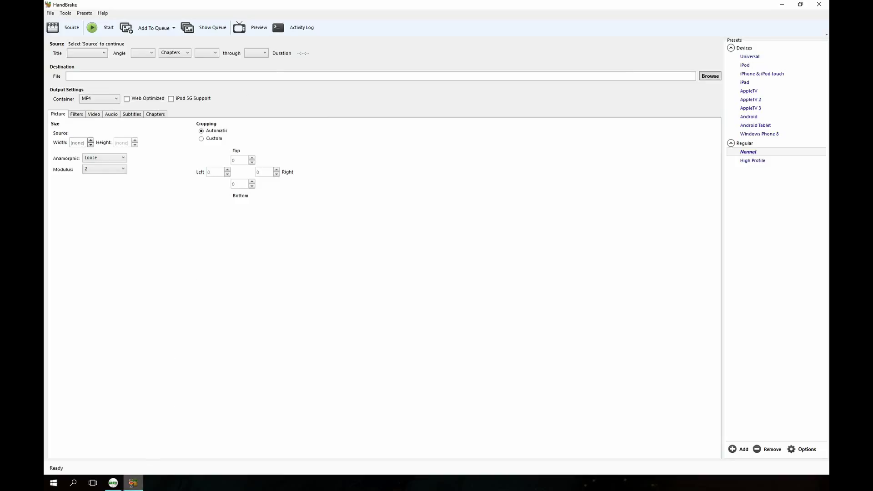
pyautogui.click(113, 484)
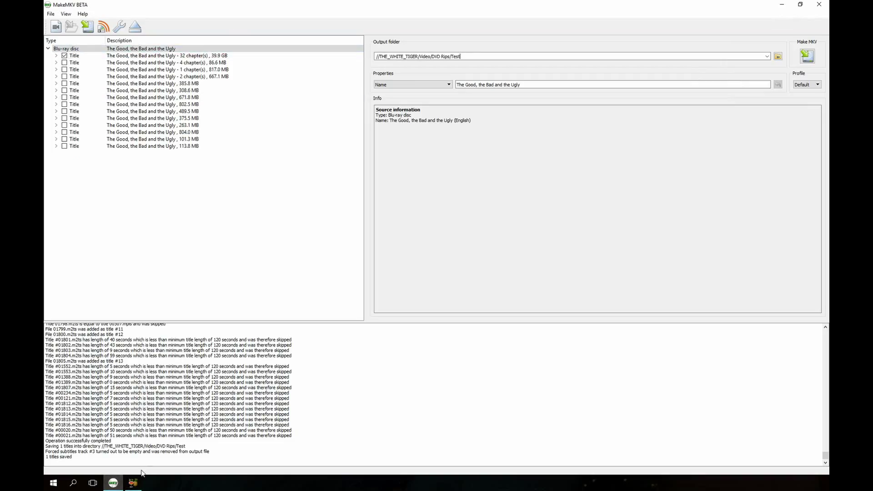
pyautogui.click(132, 483)
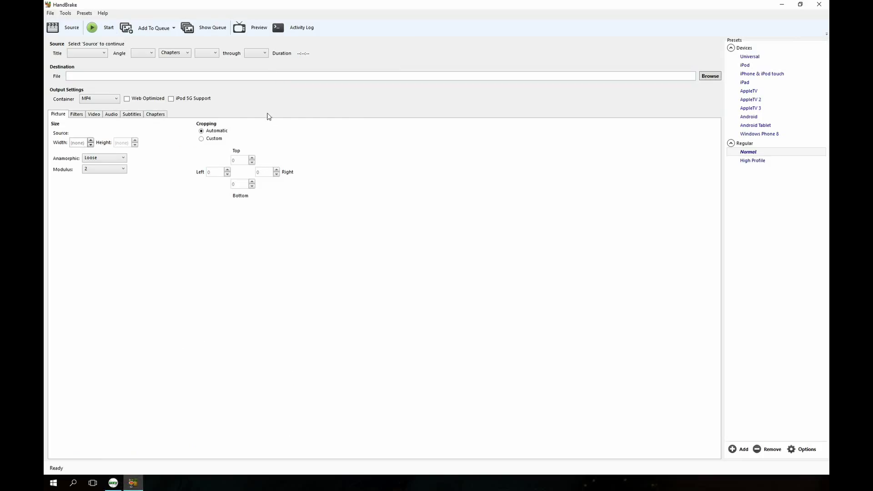
pyautogui.click(71, 30)
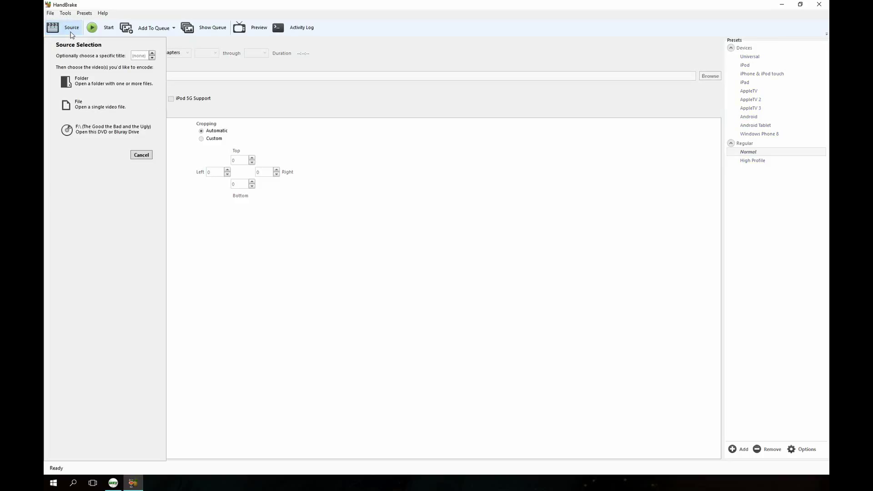
pyautogui.click(86, 109)
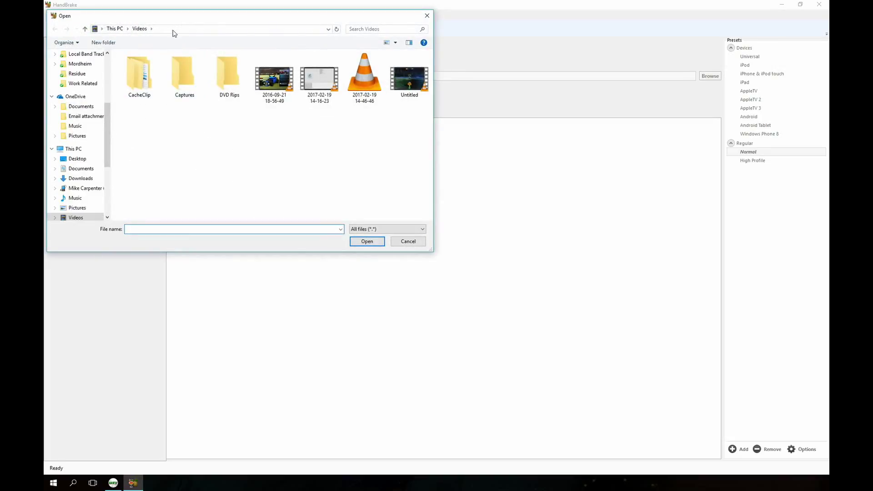
pyautogui.click(287, 30)
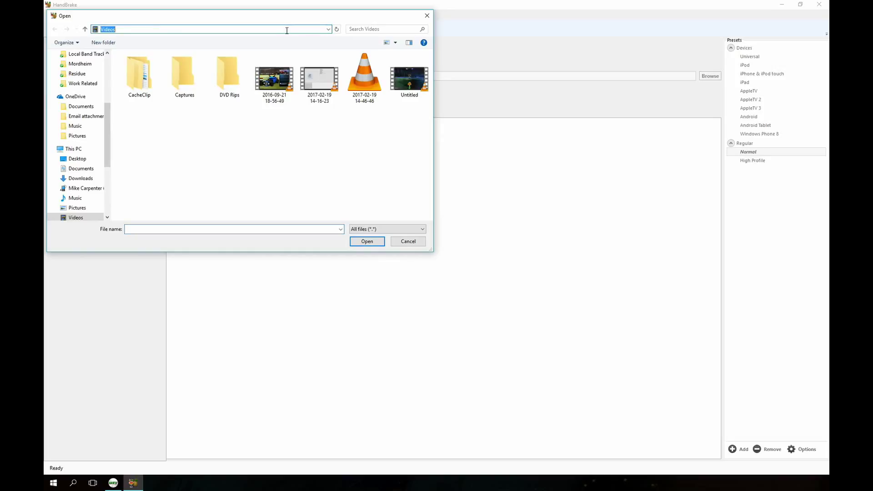
pyautogui.press('BackSpace')
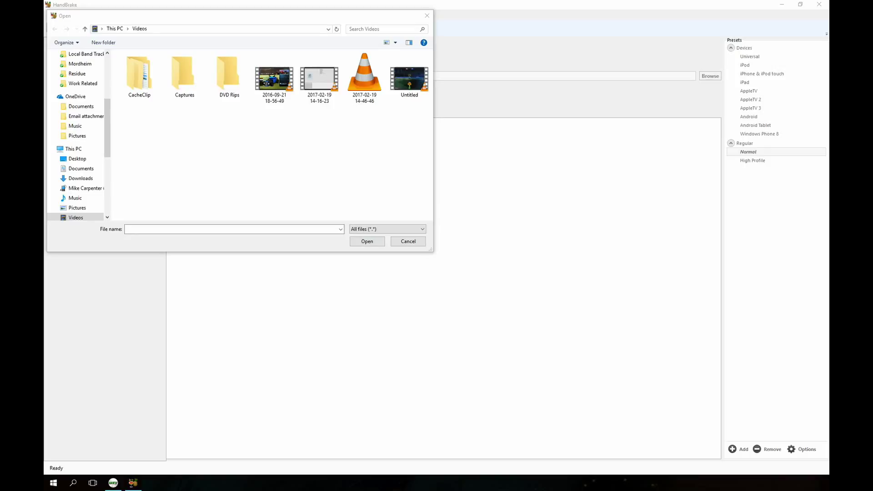
pyautogui.click(167, 28)
pyautogui.write('\\\\THE_WHITE_TIGER\\Video\\DVD Rips\\Test')
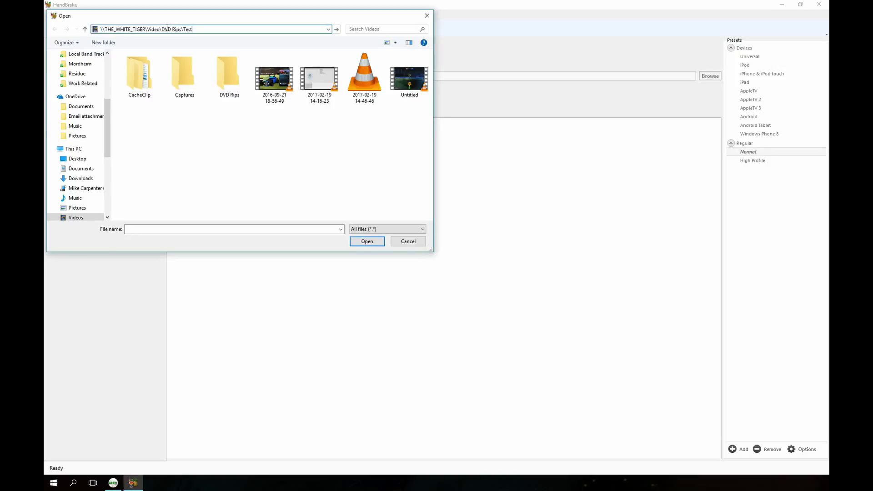
pyautogui.press('Return')
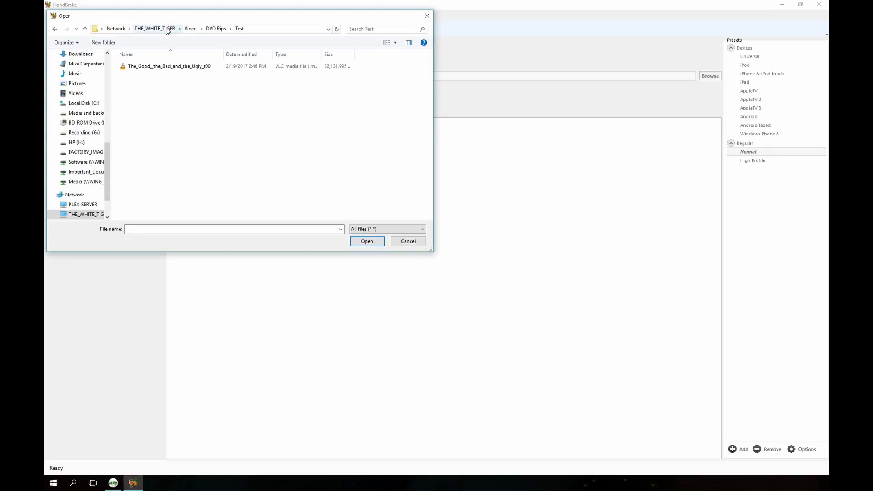
pyautogui.doubleClick(160, 67)
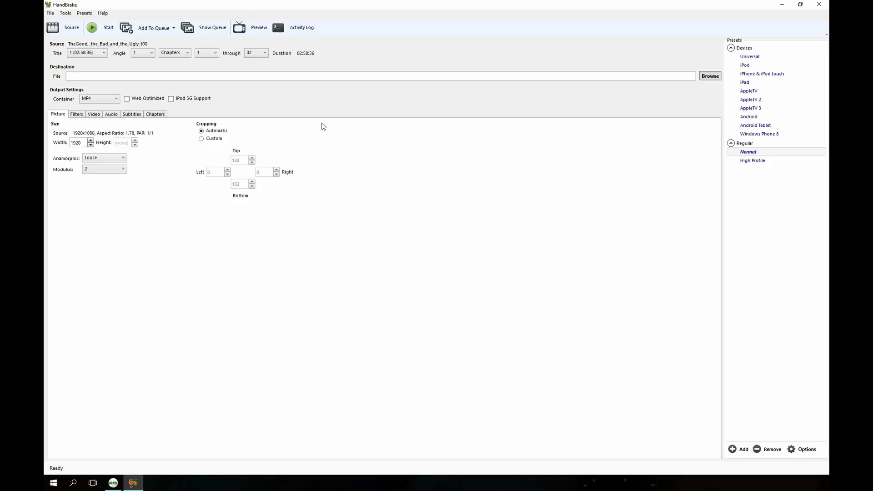
# Set the destination path to \\THE_WHITE_TIGER\Video\DVD Rips\Test\ and apply the High Profile preset.
pyautogui.click(321, 76)
pyautogui.write('\\\\THE_WHITE_TIGER\\Video\\DVD Rips\\Test')
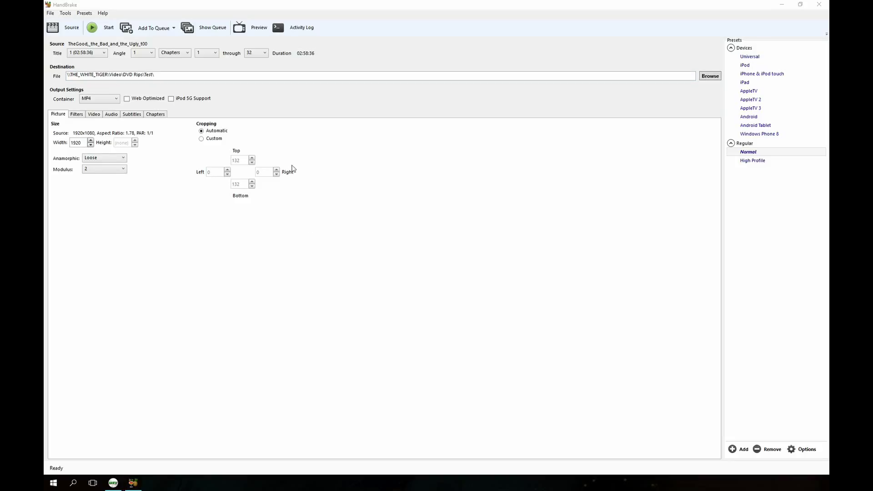
pyautogui.click(132, 115)
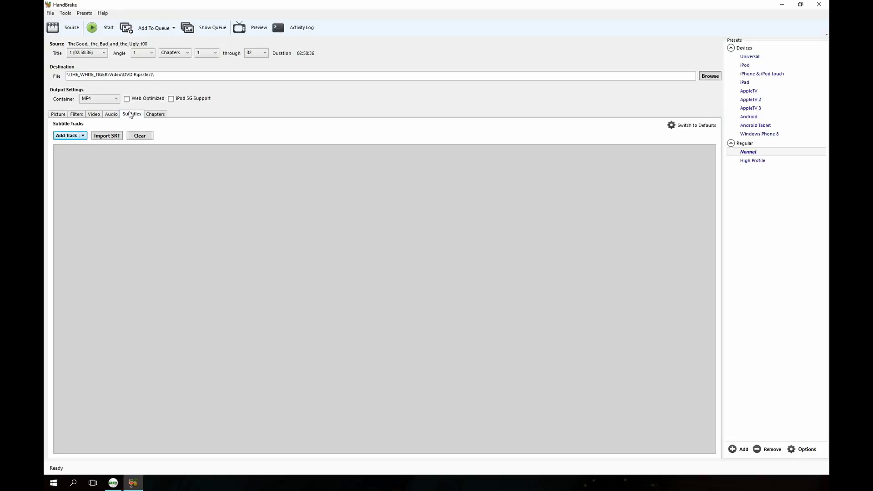
pyautogui.click(751, 160)
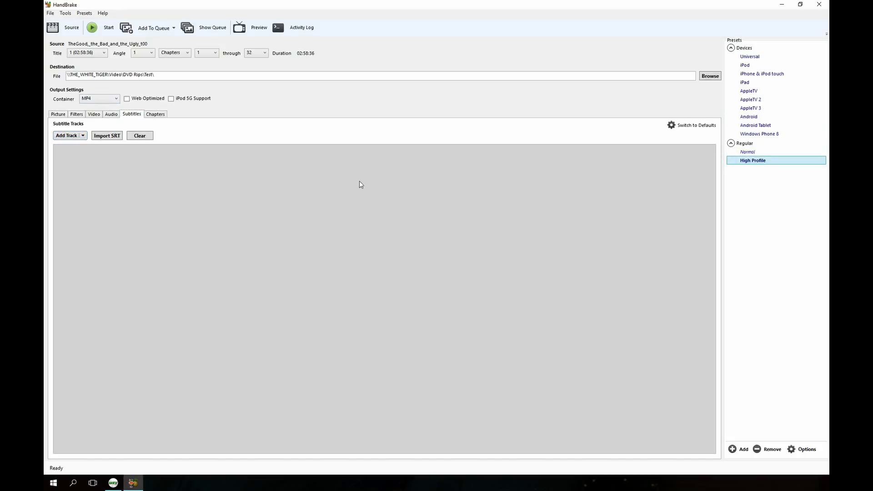
# Set the output container to MKV and add a new English (PGS) subtitle track.
pyautogui.click(116, 100)
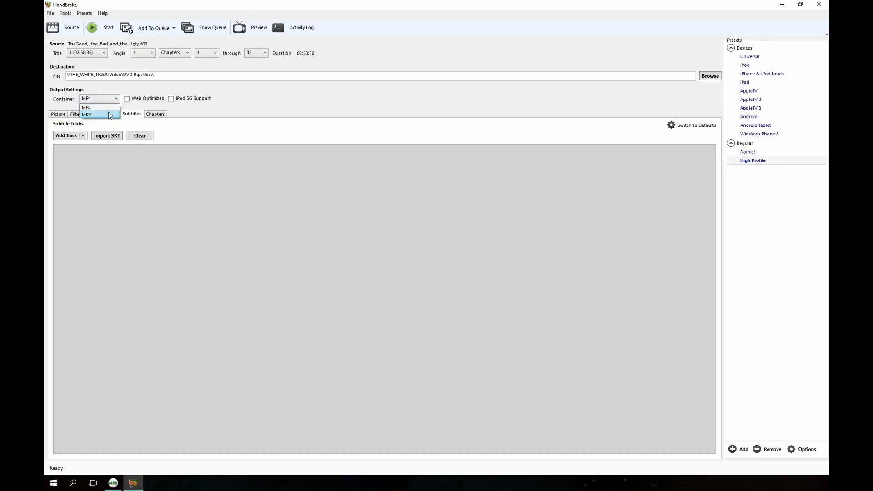
pyautogui.click(109, 115)
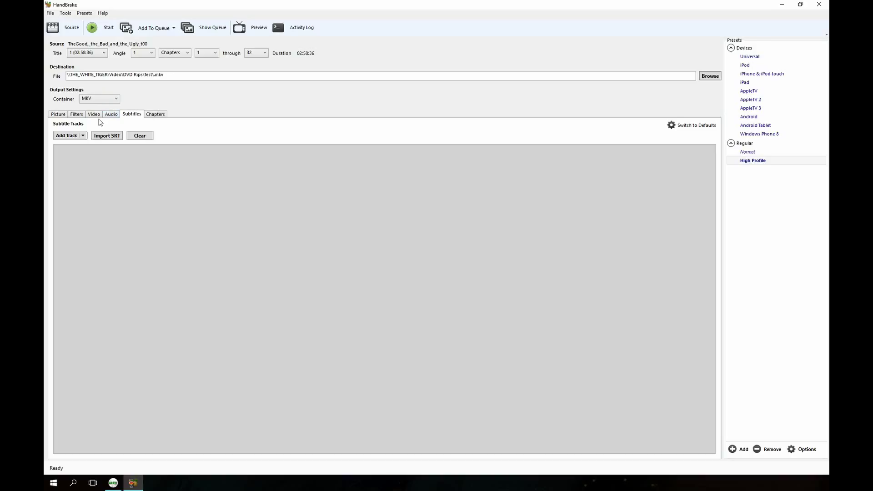
pyautogui.click(83, 136)
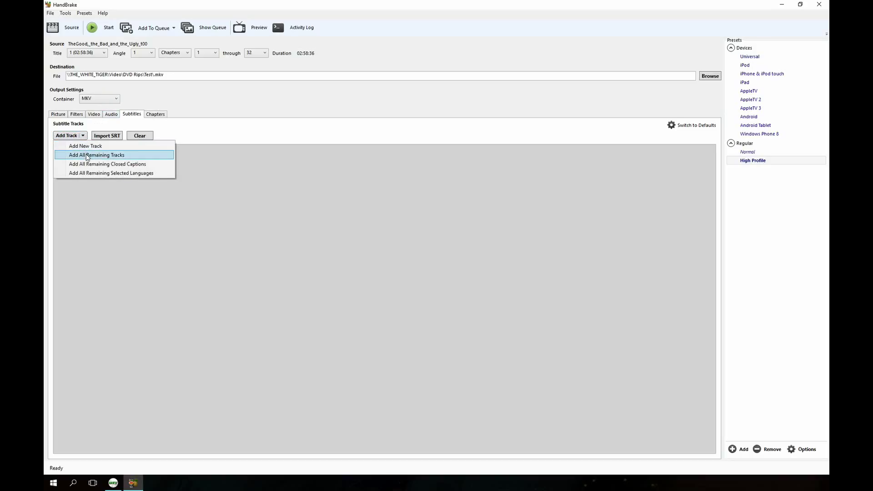
pyautogui.click(86, 146)
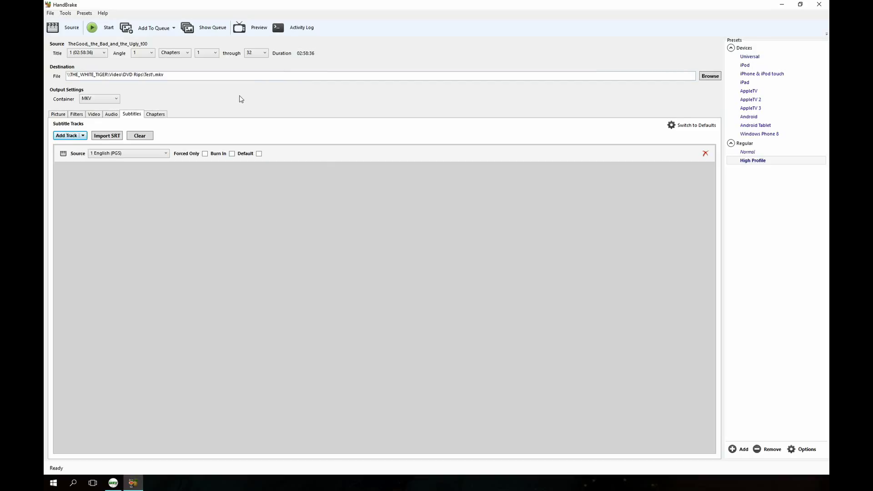
# Name the destination file "The Good the Bad and the Ugly.mkv" and start the encode.
pyautogui.click(176, 75)
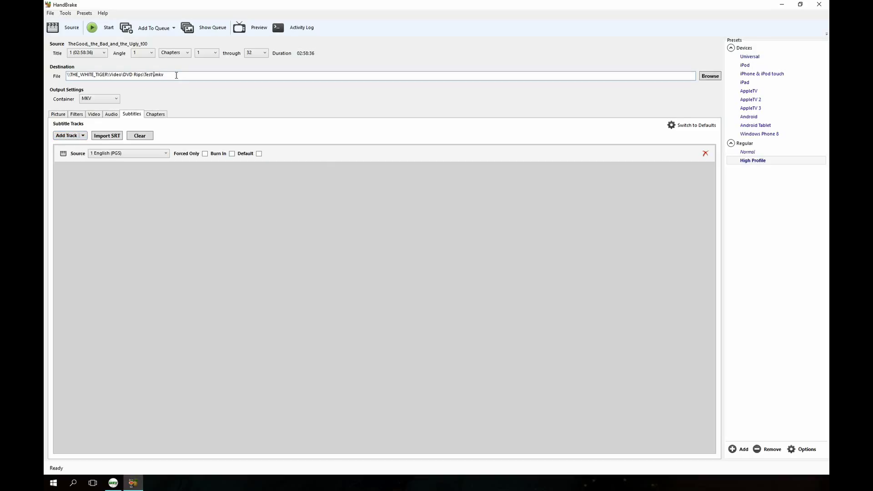
pyautogui.write('The Gpood')
pyautogui.press('BackSpace')
pyautogui.press('BackSpace')
pyautogui.press('BackSpace')
pyautogui.press('BackSpace')
pyautogui.write('ood the b')
pyautogui.press('BackSpace')
pyautogui.write('BAd')
pyautogui.press('BackSpace')
pyautogui.press('BackSpace')
pyautogui.write('ad and the Ugly')
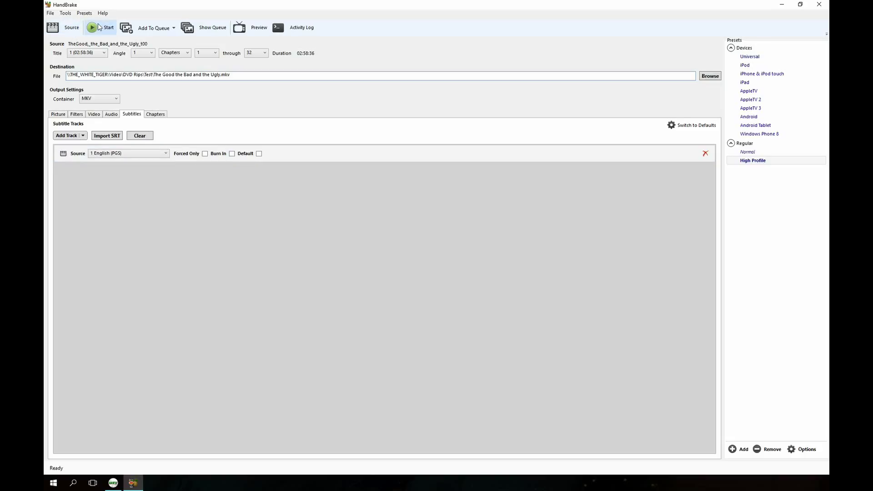
pyautogui.click(99, 27)
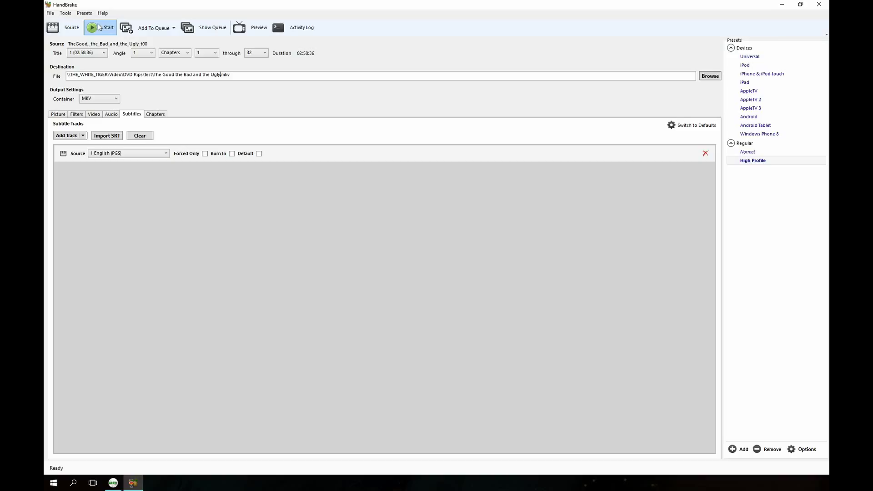